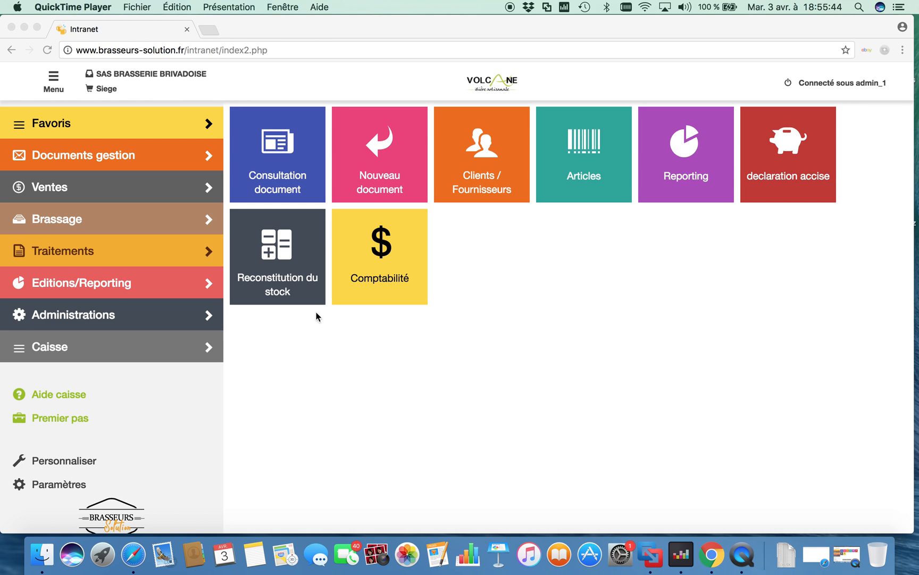
Open the article RECETTE BLONDE for modification and display its recipe
{"action": "left_click", "coordinate": [587, 151]}
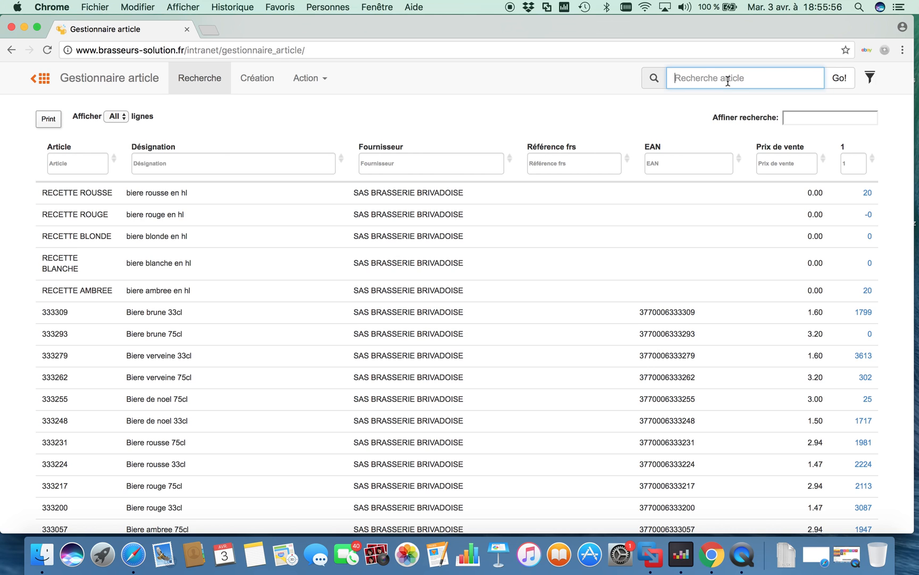
{"action": "left_click", "coordinate": [74, 238]}
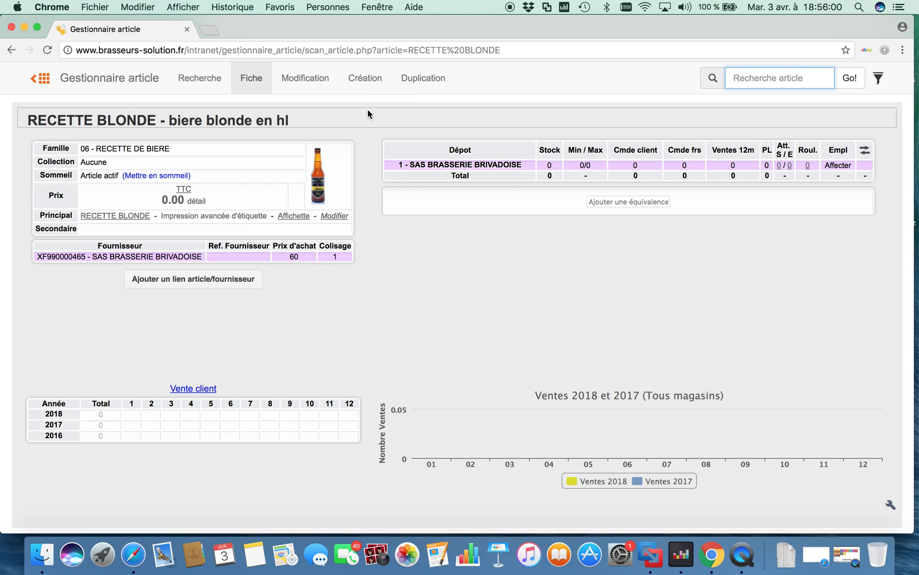
{"action": "left_click", "coordinate": [309, 81]}
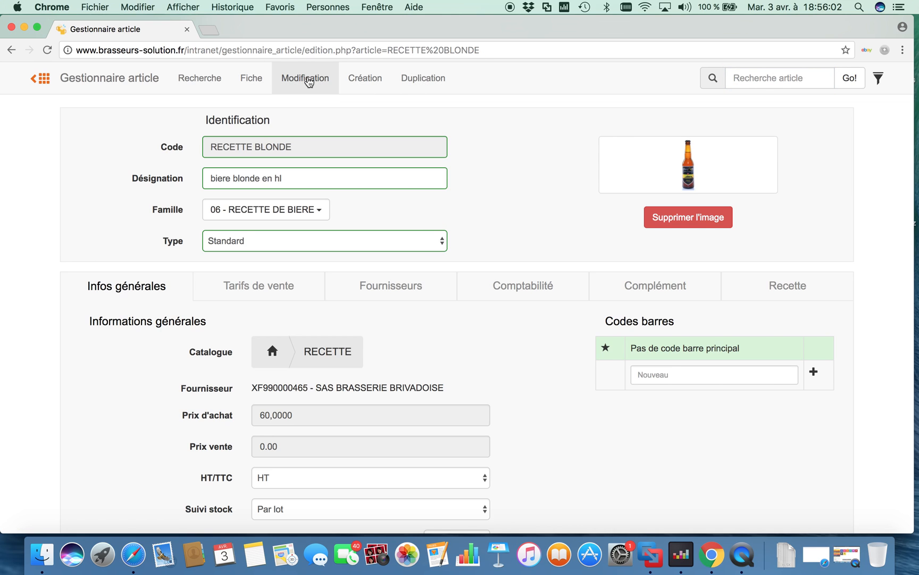
{"action": "left_click", "coordinate": [788, 286]}
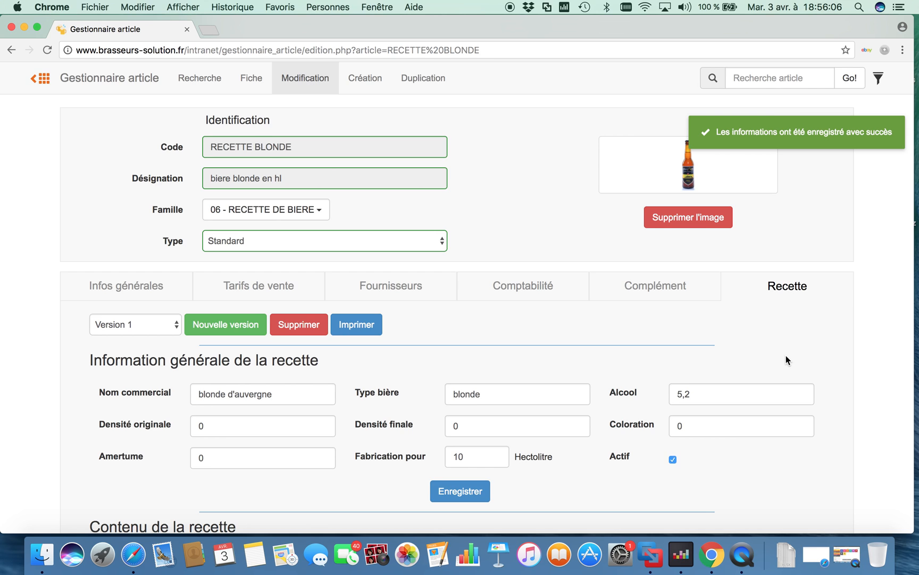
Raise the recipe's production volume to 11 hectolitres and set it back to 10
{"action": "scroll", "coordinate": [786, 357], "scroll_direction": "down", "scroll_amount": 2}
{"action": "left_click", "coordinate": [496, 396]}
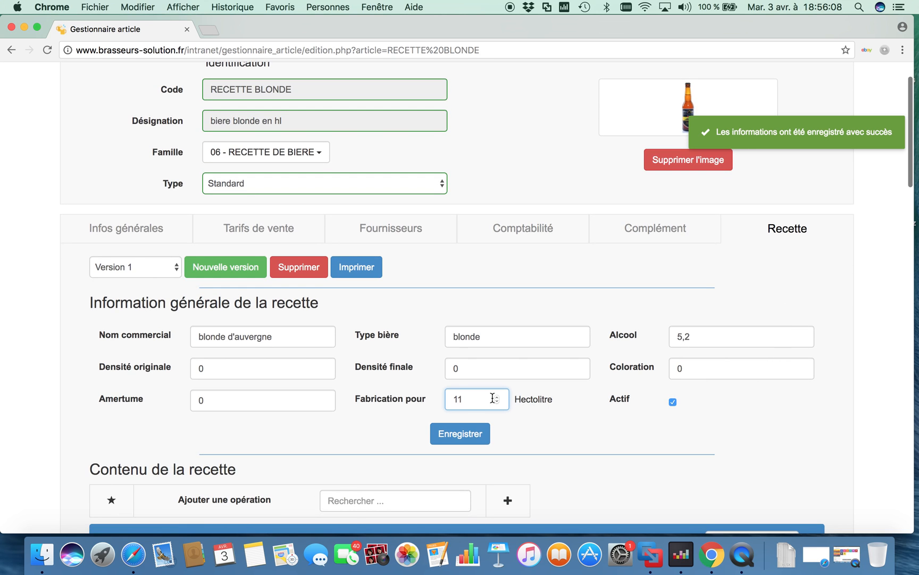
{"action": "left_click", "coordinate": [497, 403]}
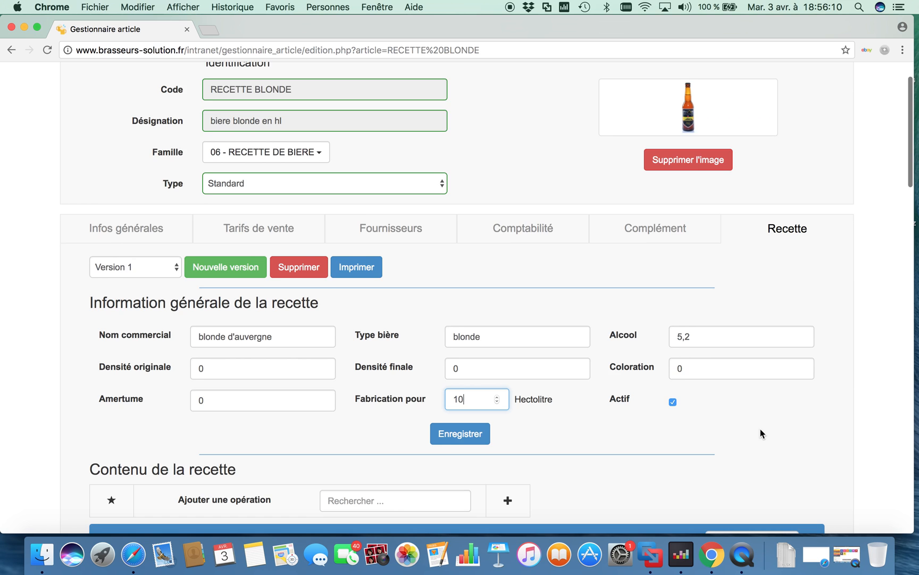
Examine the recipe's brewing operations with their temperatures and durations, and the quantity and timing of each ingredient
{"action": "scroll", "coordinate": [761, 431], "scroll_direction": "down", "scroll_amount": 2}
{"action": "scroll", "coordinate": [761, 428], "scroll_direction": "down", "scroll_amount": 5}
{"action": "scroll", "coordinate": [761, 429], "scroll_direction": "down", "scroll_amount": 5}
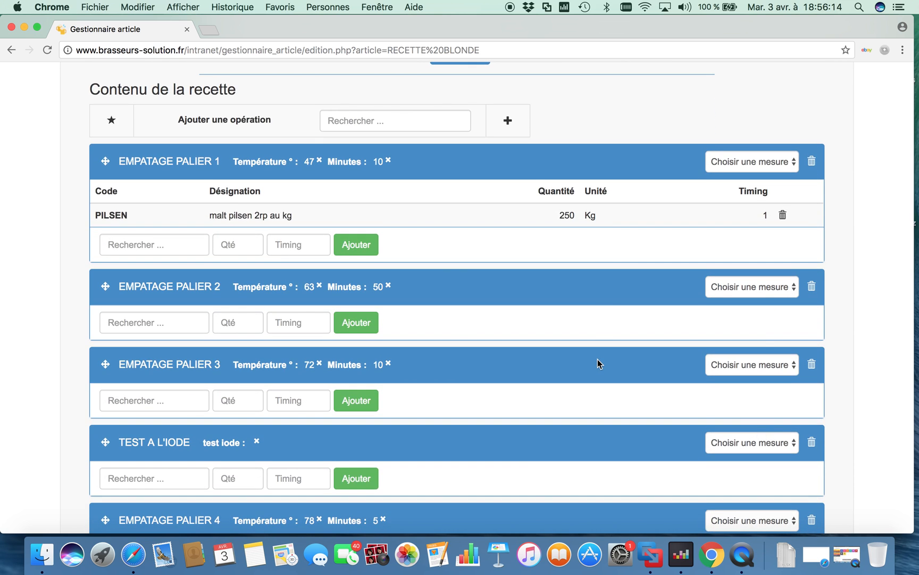
{"action": "scroll", "coordinate": [597, 364], "scroll_direction": "down", "scroll_amount": 12}
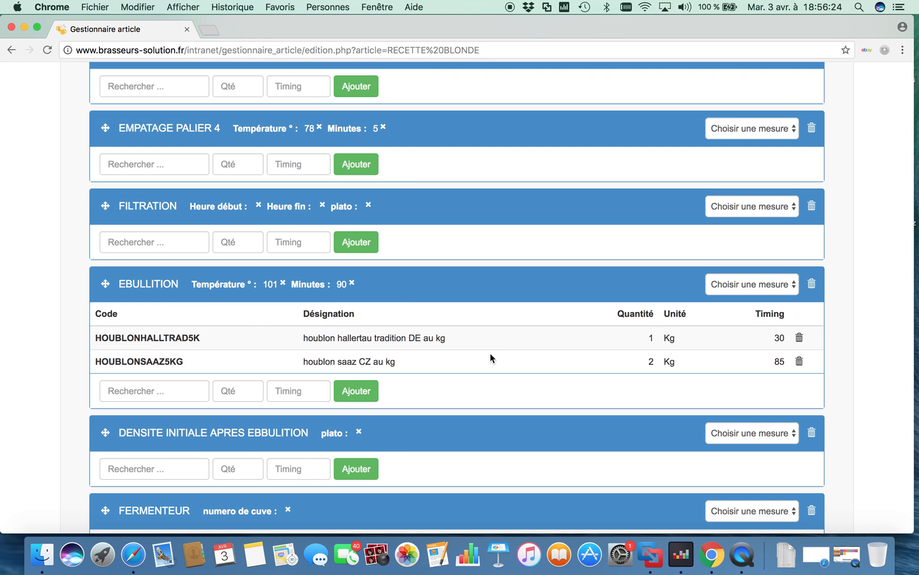
{"action": "scroll", "coordinate": [490, 354], "scroll_direction": "down", "scroll_amount": 10}
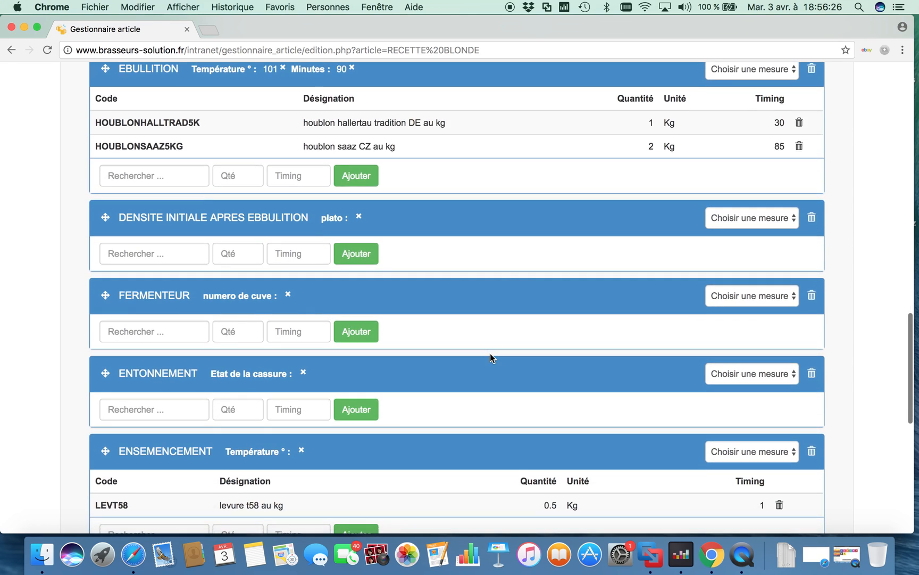
{"action": "scroll", "coordinate": [490, 353], "scroll_direction": "down", "scroll_amount": 5}
{"action": "scroll", "coordinate": [491, 353], "scroll_direction": "up", "scroll_amount": 18}
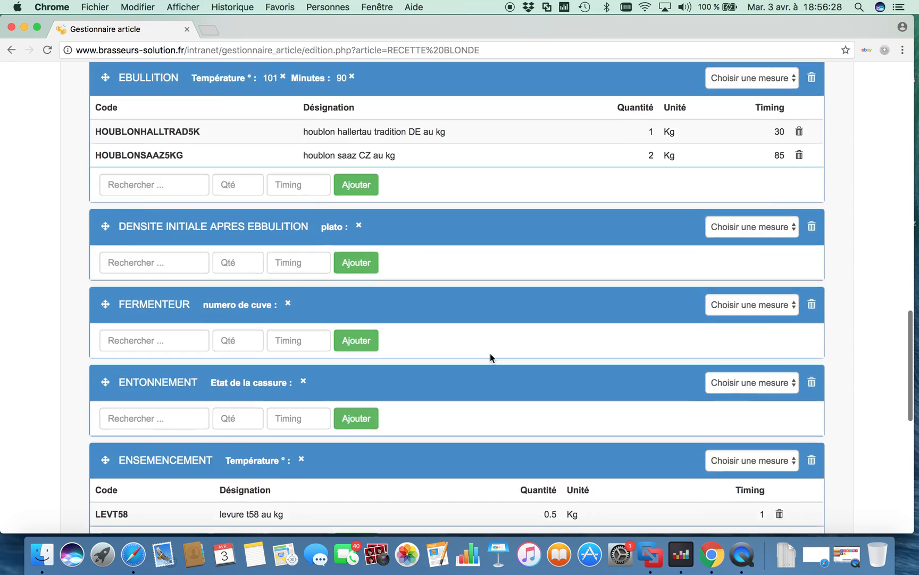
{"action": "scroll", "coordinate": [490, 353], "scroll_direction": "up", "scroll_amount": 15}
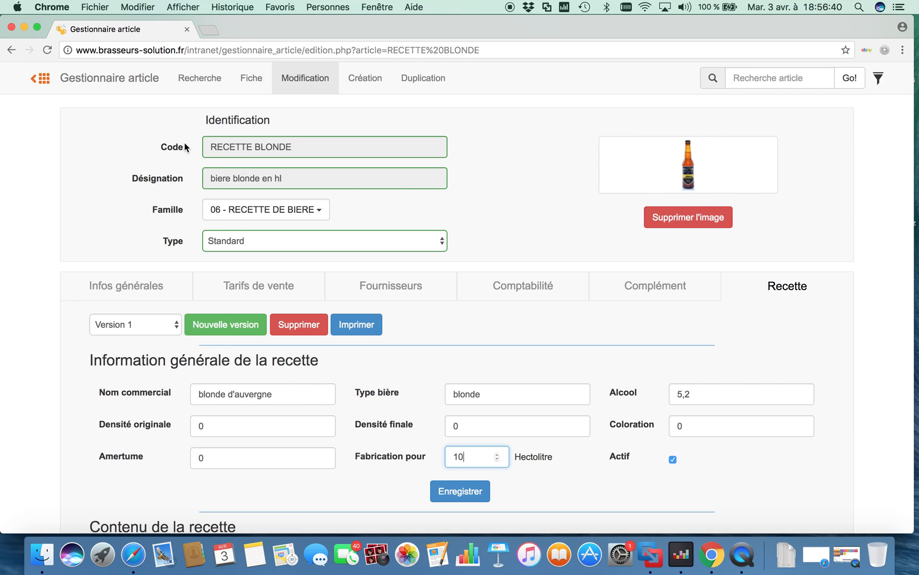
Start a new document of type Fabrication in the Stock domain
{"action": "left_click", "coordinate": [41, 81]}
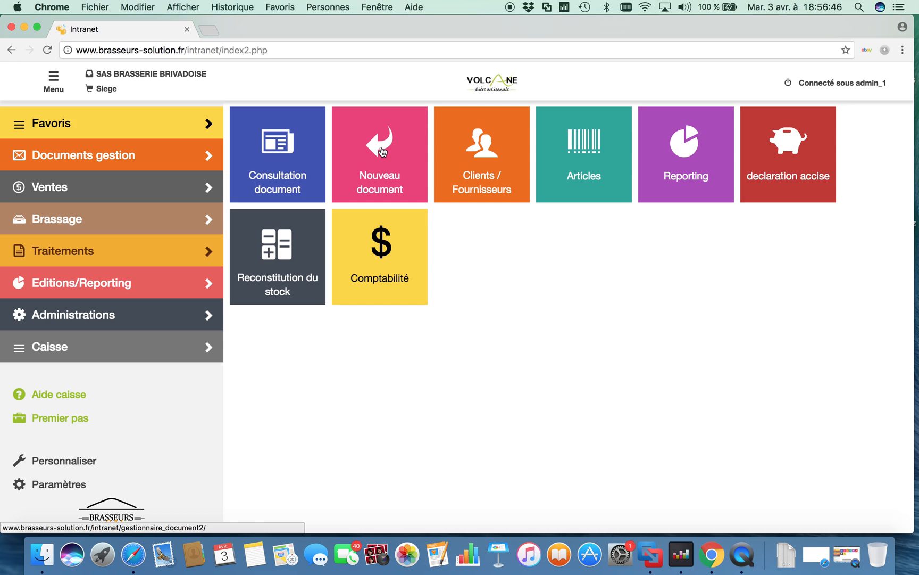
{"action": "left_click", "coordinate": [281, 163]}
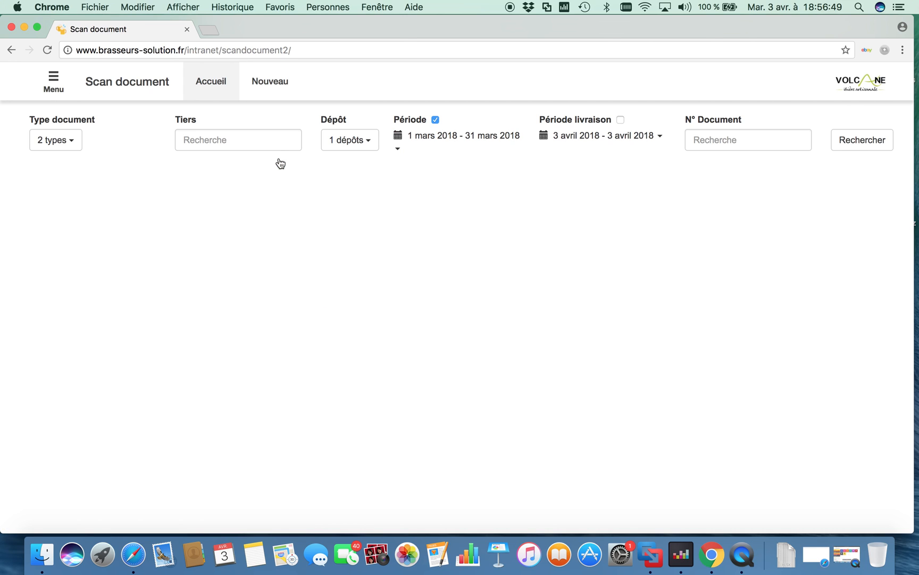
{"action": "left_click", "coordinate": [268, 84]}
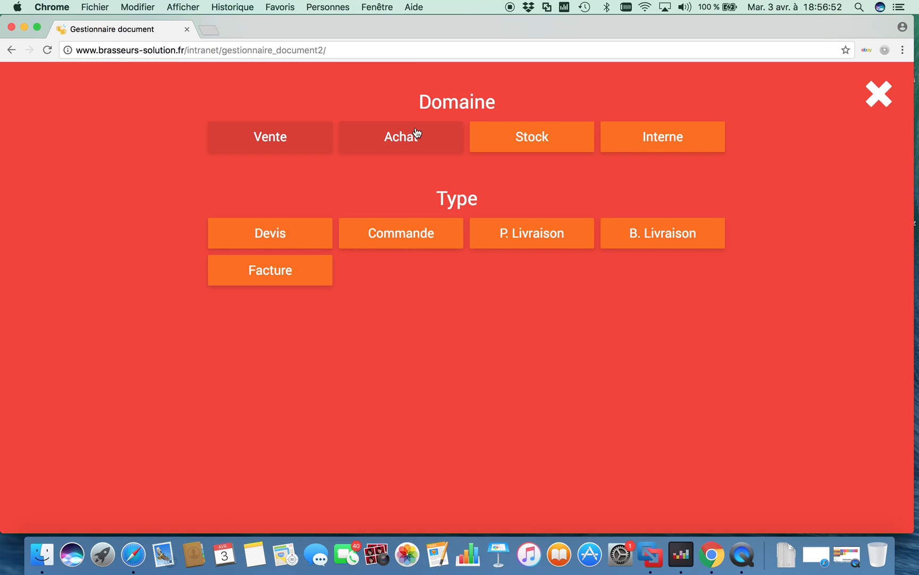
{"action": "left_click", "coordinate": [416, 133]}
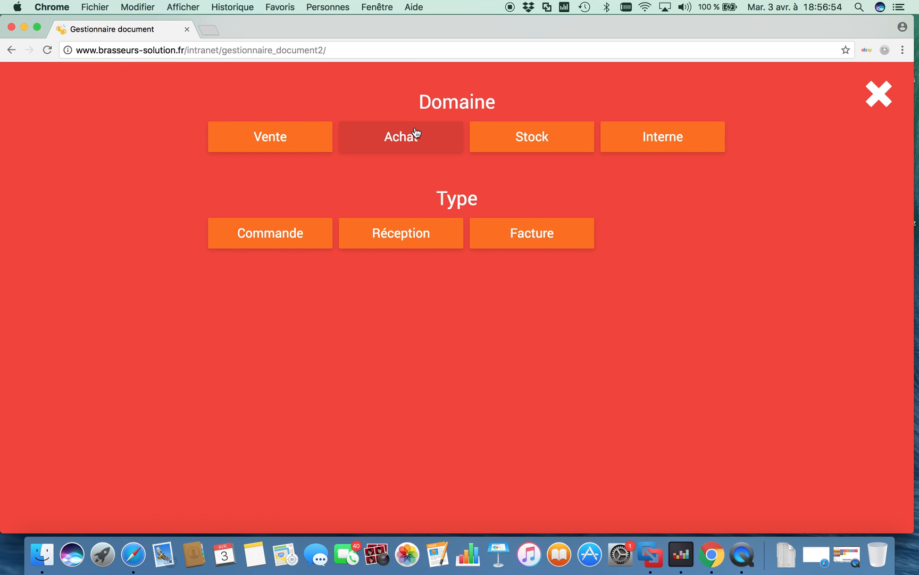
{"action": "left_click", "coordinate": [526, 136]}
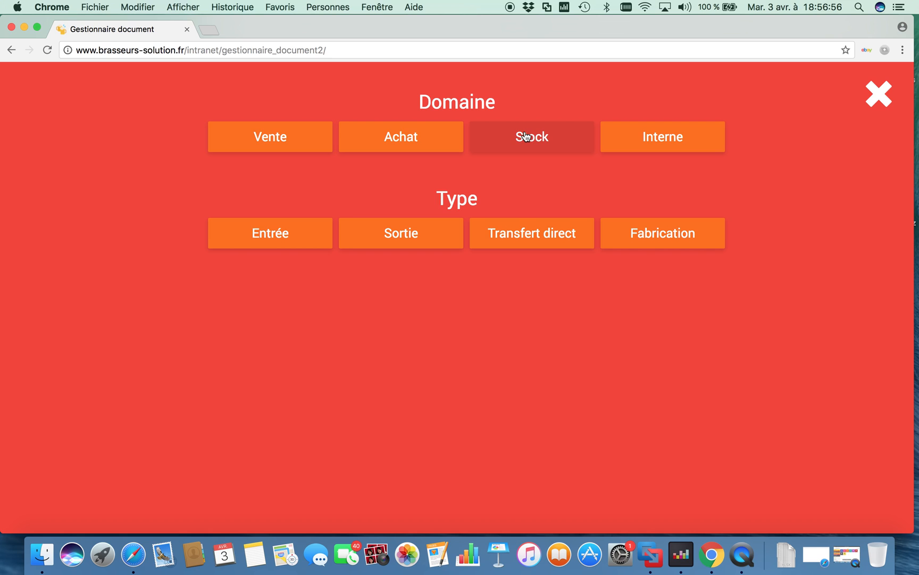
{"action": "left_click", "coordinate": [660, 236]}
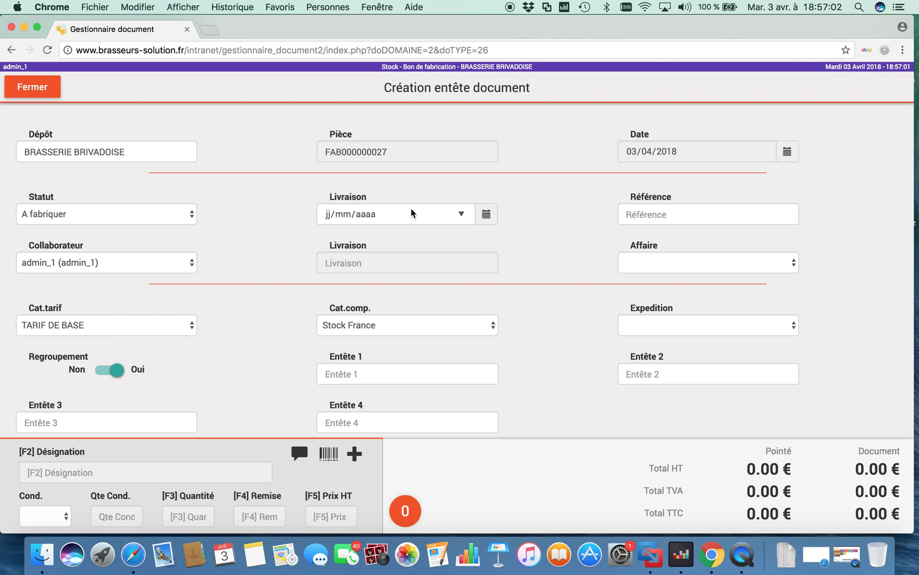
Create the document header with delivery date 05/04/2018 and reference LOT28876
{"action": "left_click", "coordinate": [462, 215]}
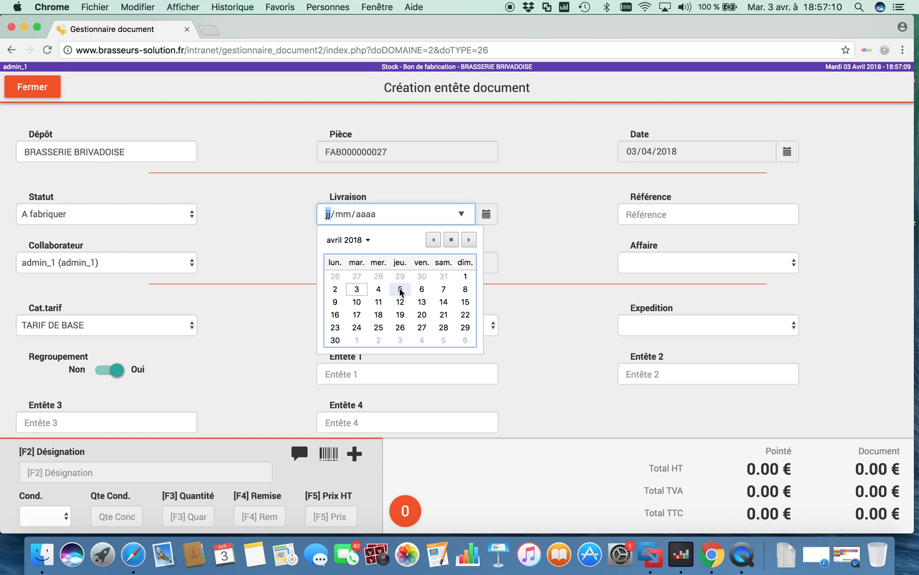
{"action": "left_click", "coordinate": [401, 290]}
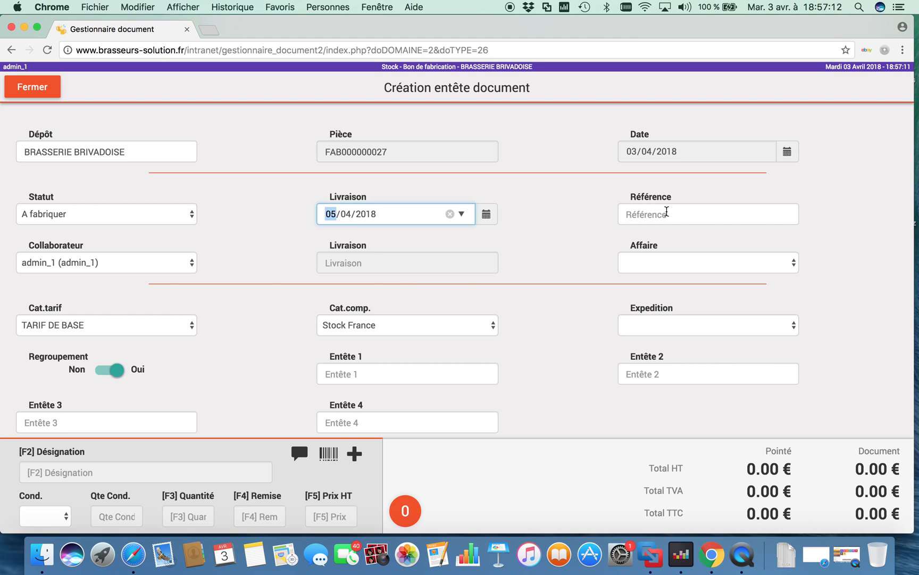
{"action": "left_click", "coordinate": [666, 213]}
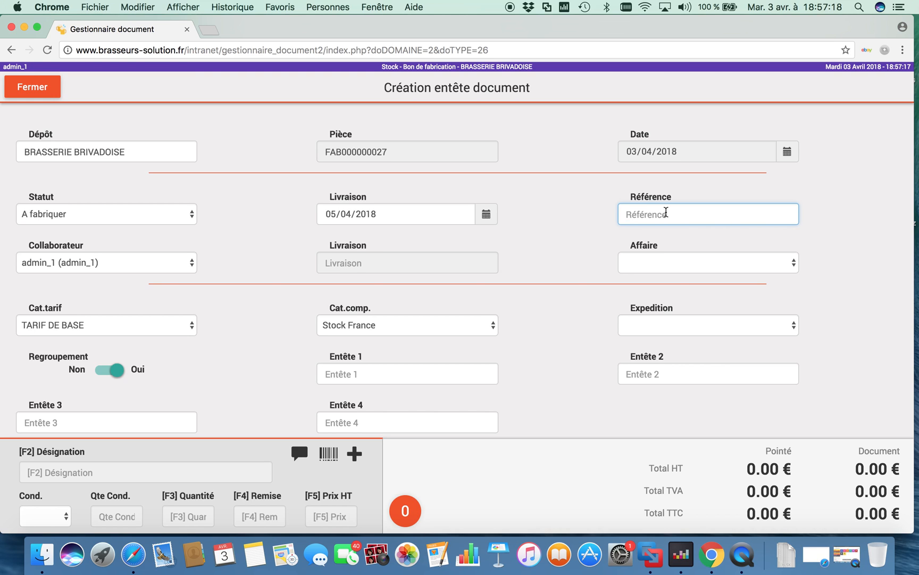
{"action": "type", "text": "LOT"}
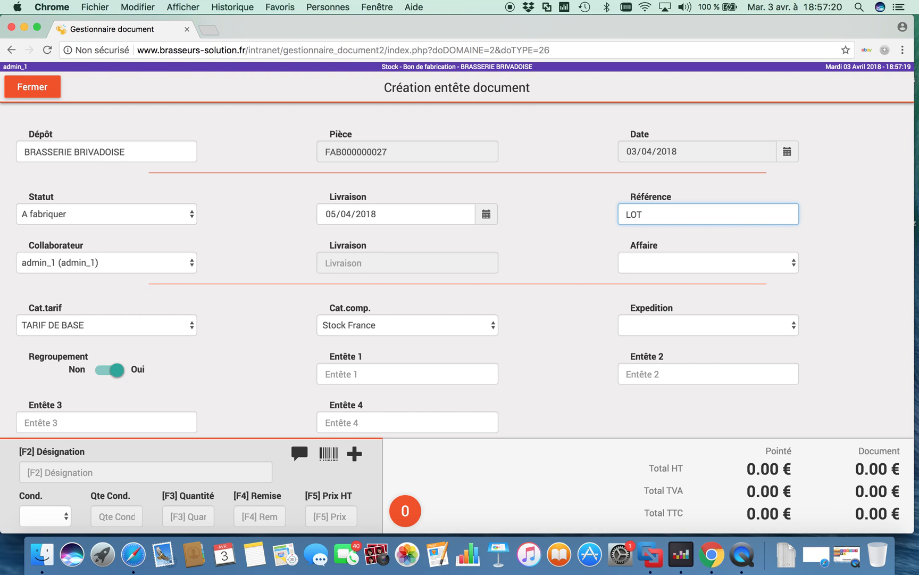
{"action": "type", "text": "28876"}
{"action": "scroll", "coordinate": [520, 353], "scroll_direction": "down", "scroll_amount": 2}
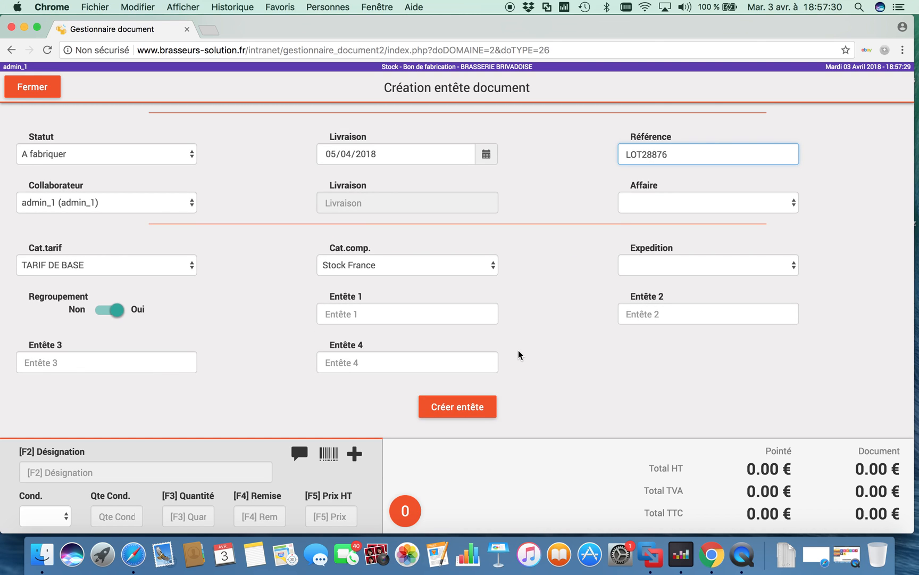
{"action": "left_click", "coordinate": [450, 409]}
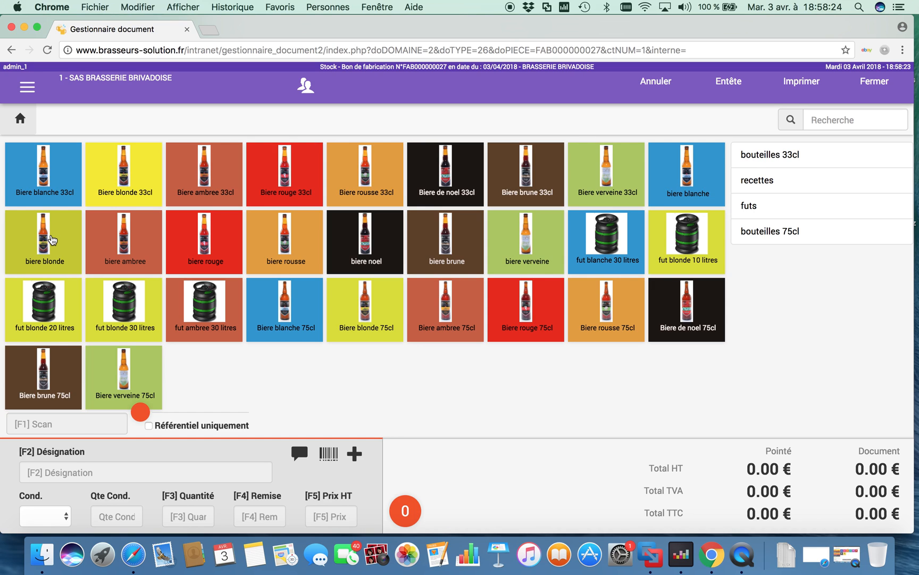
Add the article biere blonde (RECETTE BLONDE) to the manufacturing order with a quantity of 15
{"action": "left_click", "coordinate": [51, 240]}
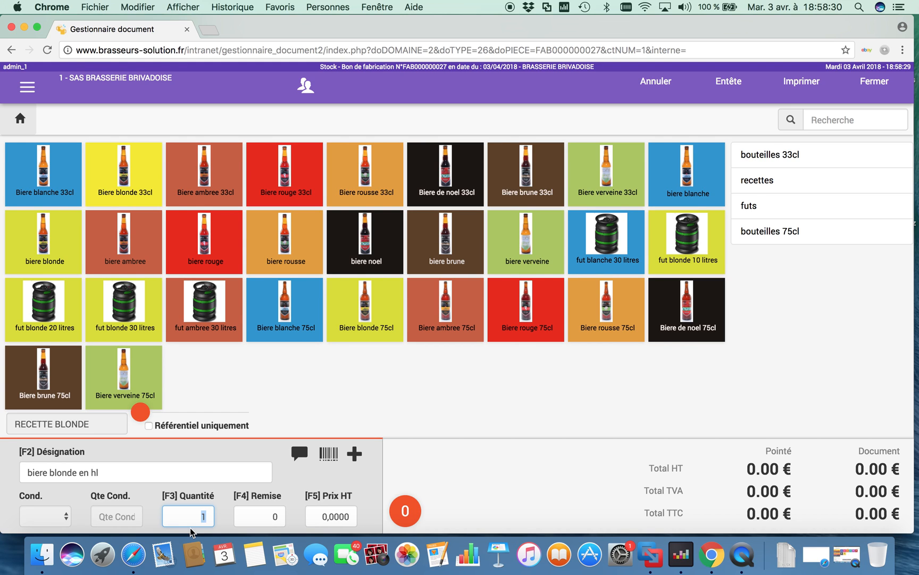
{"action": "type", "text": "15"}
{"action": "key", "text": "Return"}
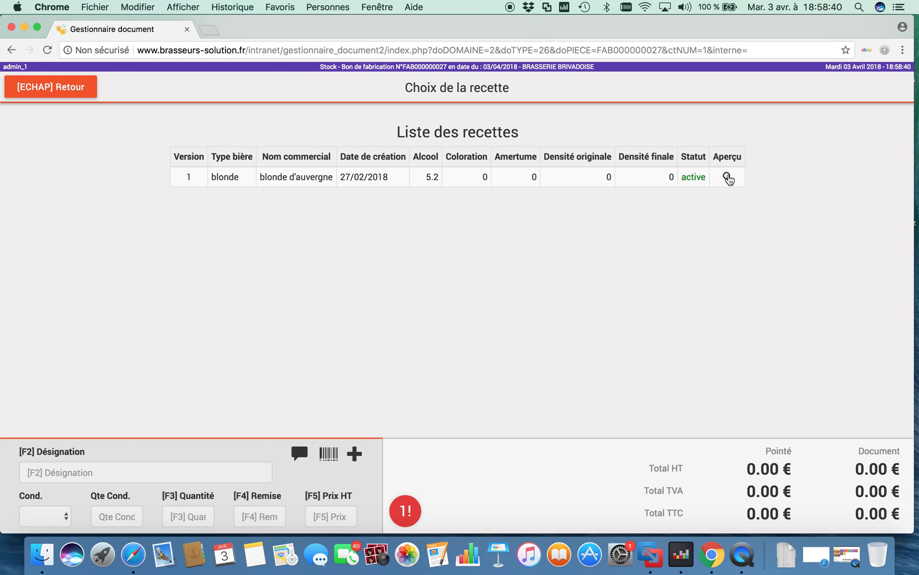
Preview the recipe sheet of version 1, blonde d'auvergne, and choose that recipe for the 15-hectolitre batch
{"action": "left_click", "coordinate": [727, 177]}
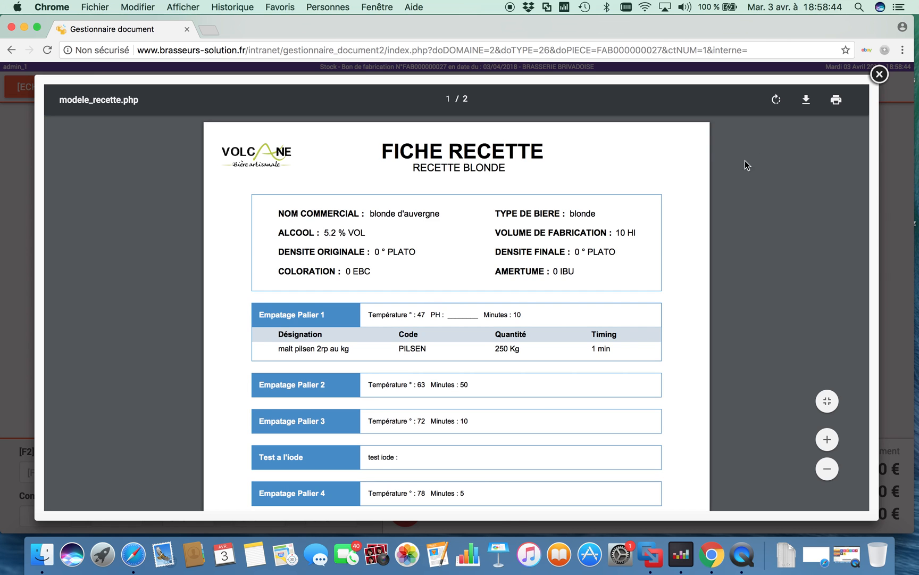
{"action": "scroll", "coordinate": [749, 328], "scroll_direction": "down", "scroll_amount": 1}
{"action": "scroll", "coordinate": [744, 356], "scroll_direction": "down", "scroll_amount": 5}
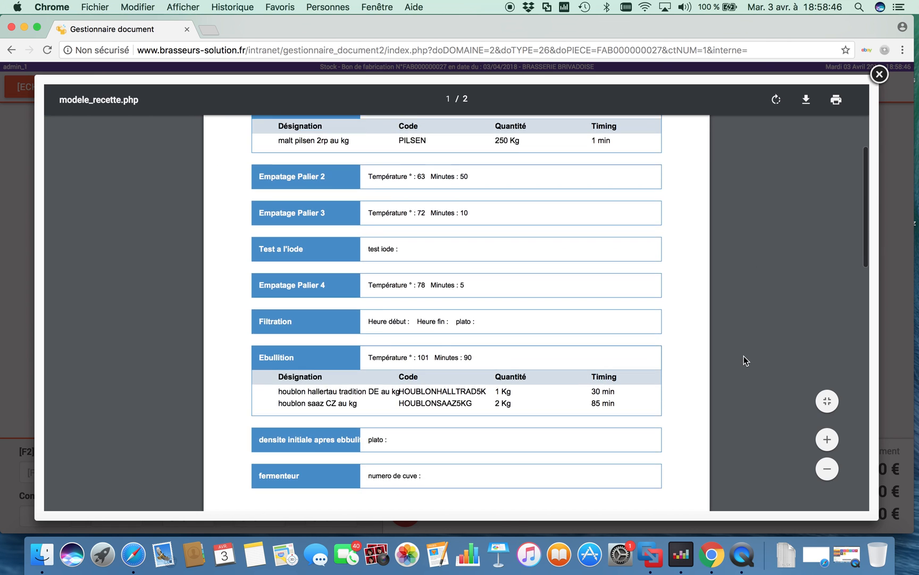
{"action": "left_click", "coordinate": [879, 80]}
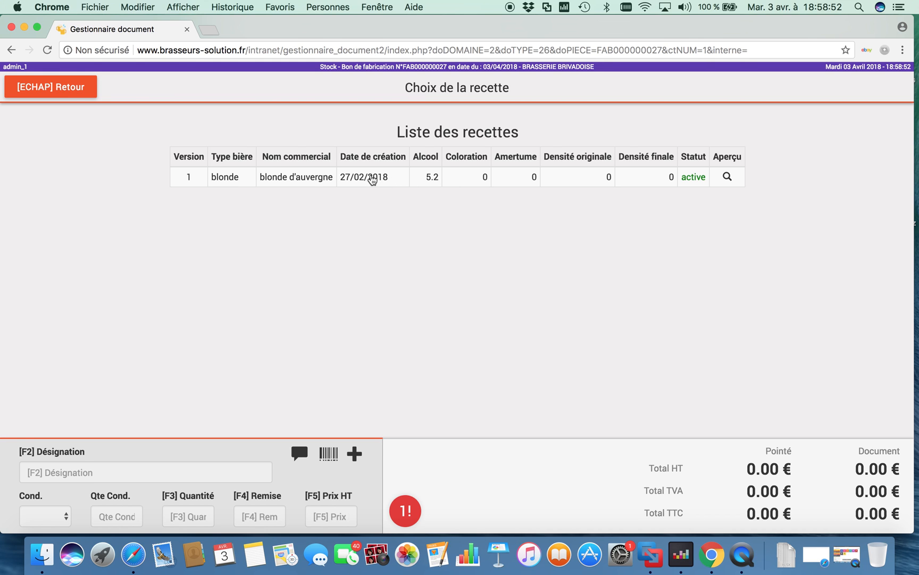
{"action": "left_click", "coordinate": [372, 178]}
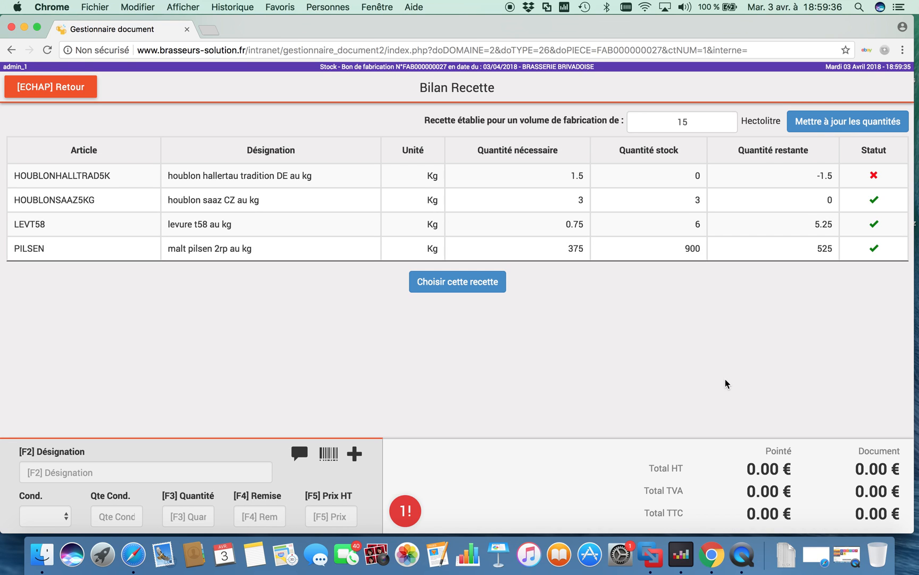
{"action": "left_click", "coordinate": [465, 283]}
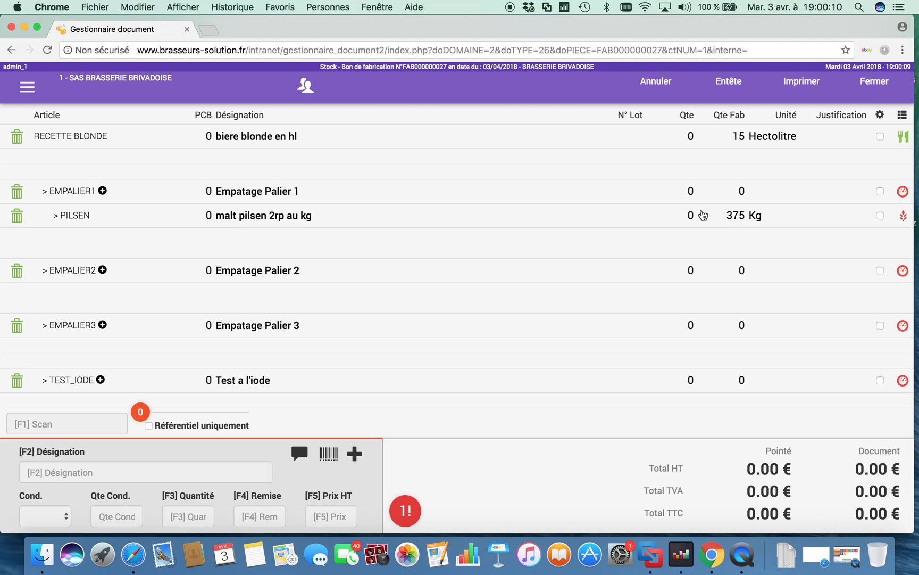
Record a temperature of 48° and a duration of 12 minutes for the operation Empatage Palier 1
{"action": "left_click", "coordinate": [904, 192]}
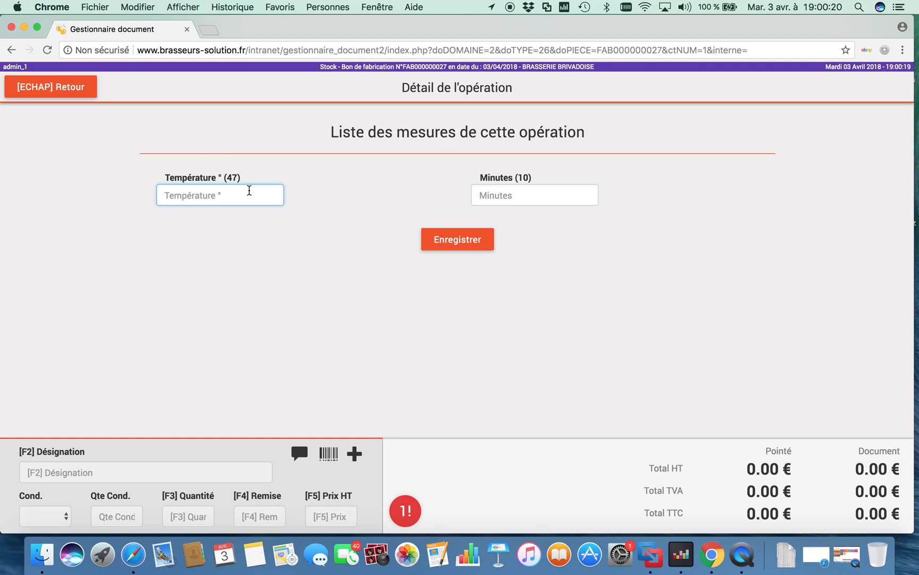
{"action": "type", "text": "48"}
{"action": "left_click", "coordinate": [514, 192]}
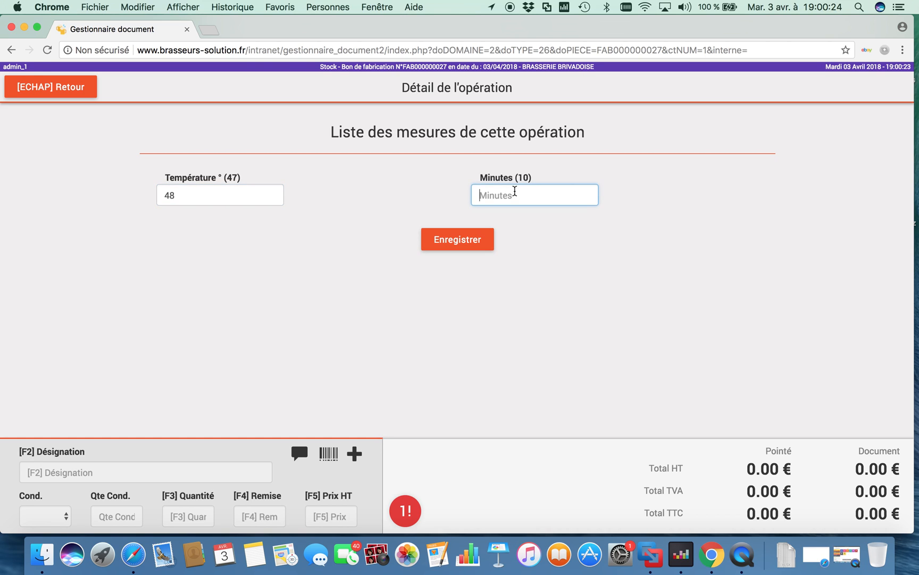
{"action": "type", "text": "12"}
{"action": "left_click", "coordinate": [467, 244]}
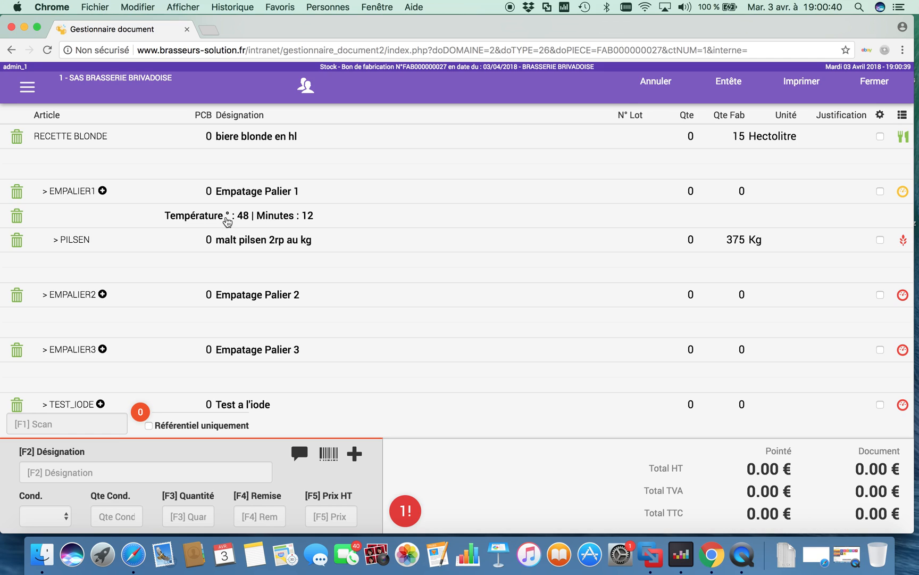
Set the quantity used of malt pilsen 2rp under Empatage Palier 1 to 380 kg
{"action": "left_click", "coordinate": [691, 247]}
{"action": "left_click", "coordinate": [692, 247]}
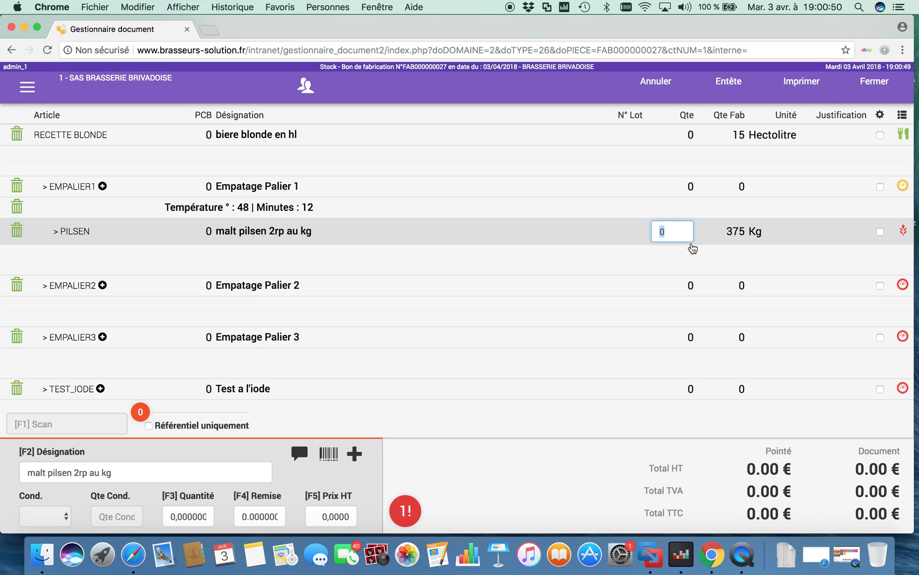
{"action": "type", "text": "380"}
{"action": "key", "text": "Return"}
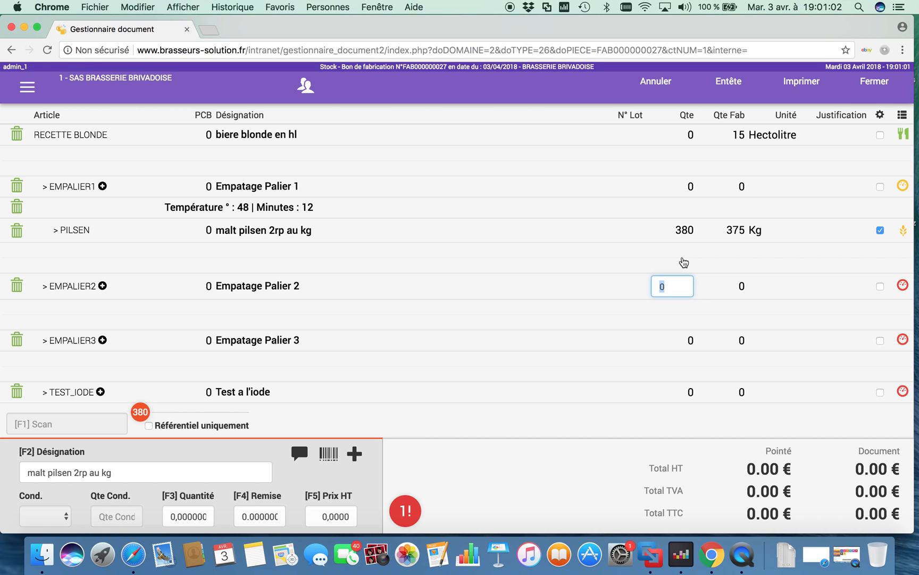
Set the quantity actually produced of biere blonde en hl (RECETTE BLONDE) to 14.89 hectolitres
{"action": "scroll", "coordinate": [684, 262], "scroll_direction": "down", "scroll_amount": 5}
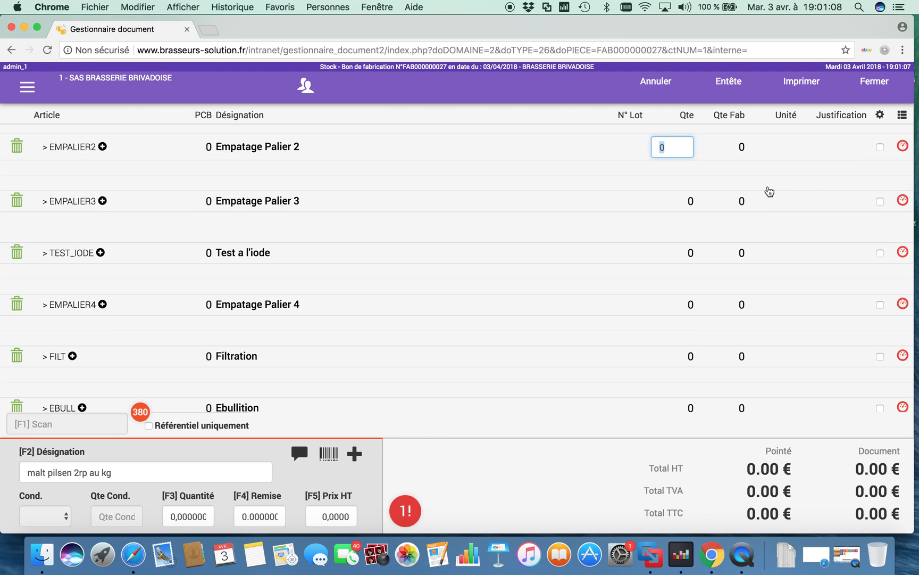
{"action": "scroll", "coordinate": [770, 192], "scroll_direction": "down", "scroll_amount": 5}
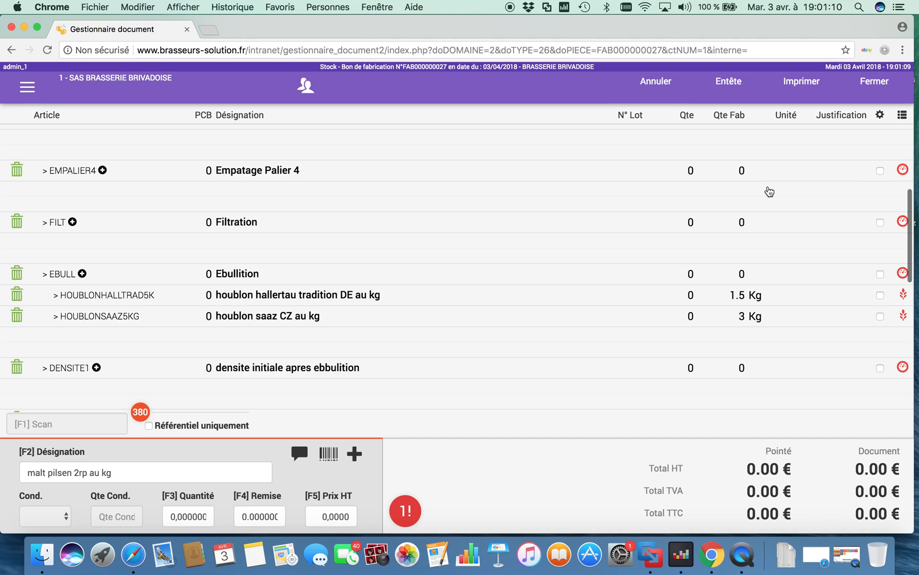
{"action": "scroll", "coordinate": [769, 191], "scroll_direction": "up", "scroll_amount": 1}
{"action": "scroll", "coordinate": [770, 192], "scroll_direction": "up", "scroll_amount": 10}
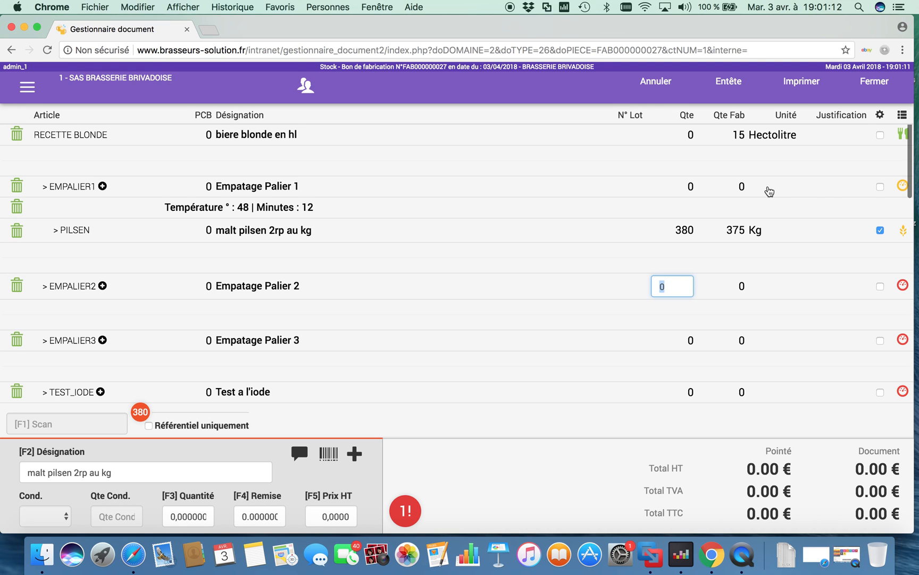
{"action": "left_click", "coordinate": [686, 135]}
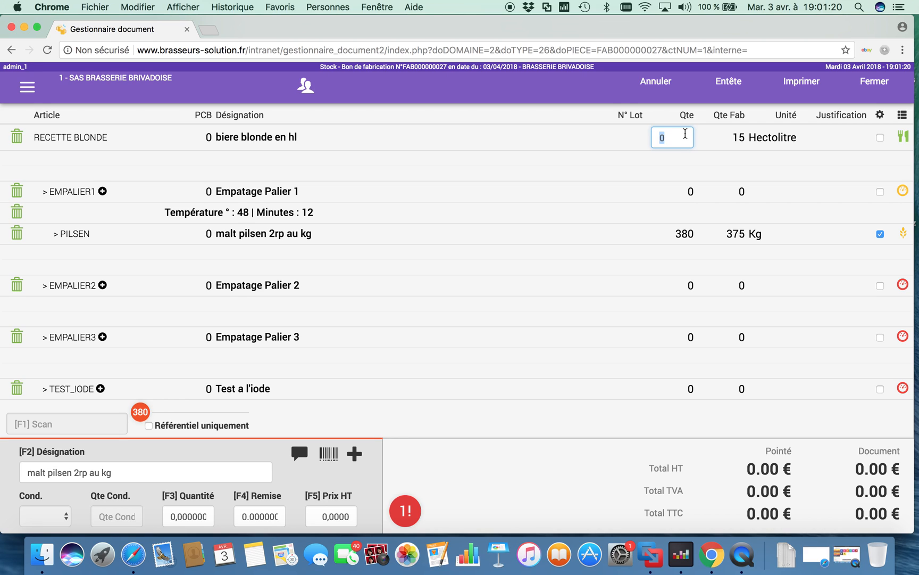
{"action": "type", "text": "14.89"}
{"action": "key", "text": "Return"}
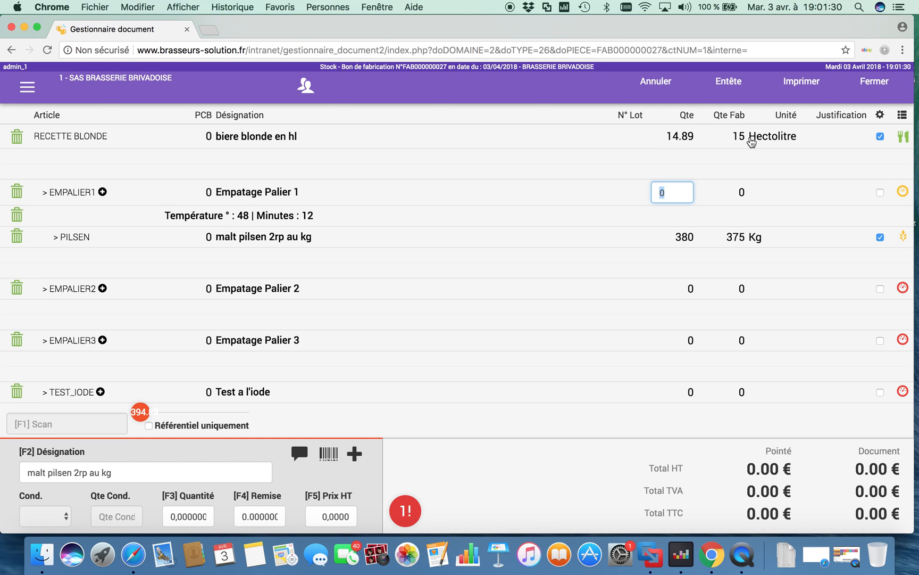
Examine the start and end density, attenuation and alcohol fields in the finished beer's attenuation calculation, and save the form without entering values
{"action": "left_click", "coordinate": [904, 137]}
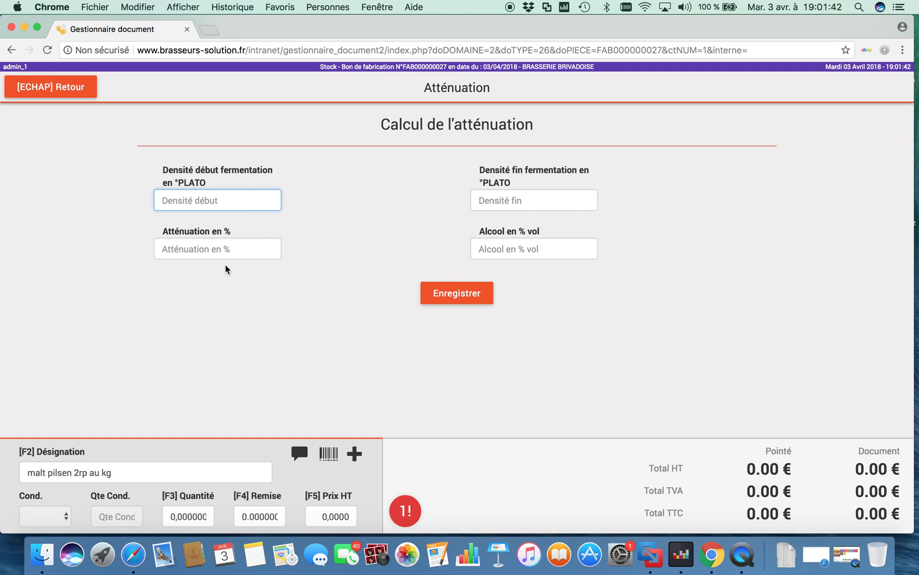
{"action": "left_click", "coordinate": [217, 251]}
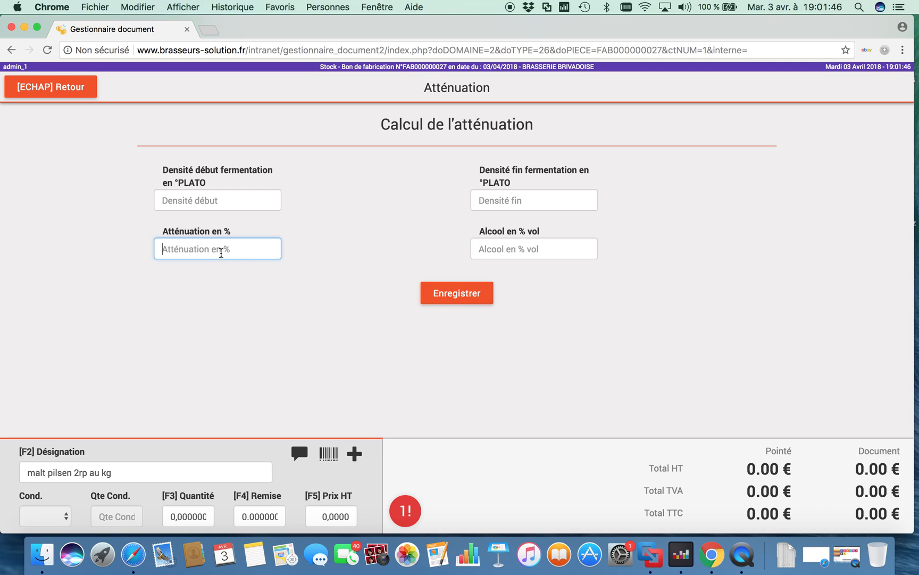
{"action": "left_click", "coordinate": [182, 198]}
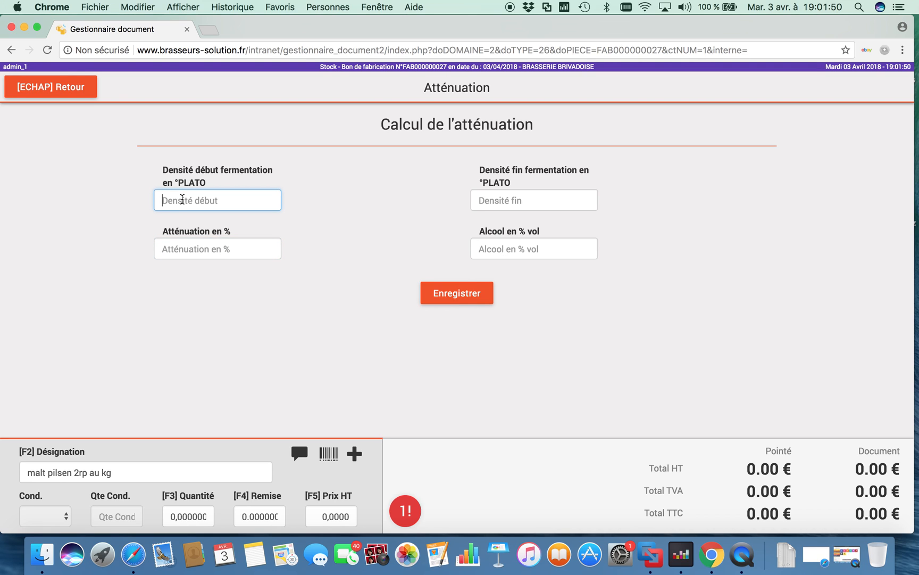
{"action": "left_click", "coordinate": [514, 204]}
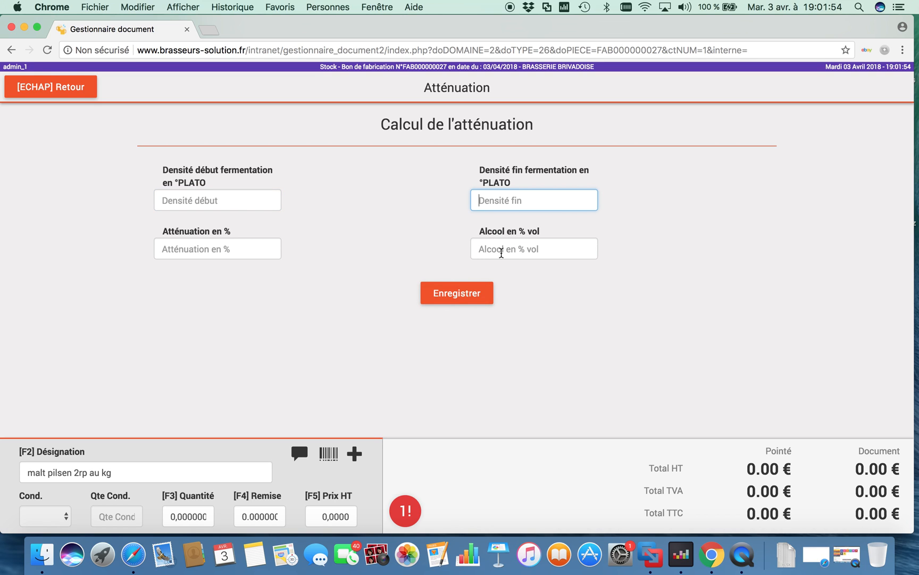
{"action": "left_click", "coordinate": [456, 294]}
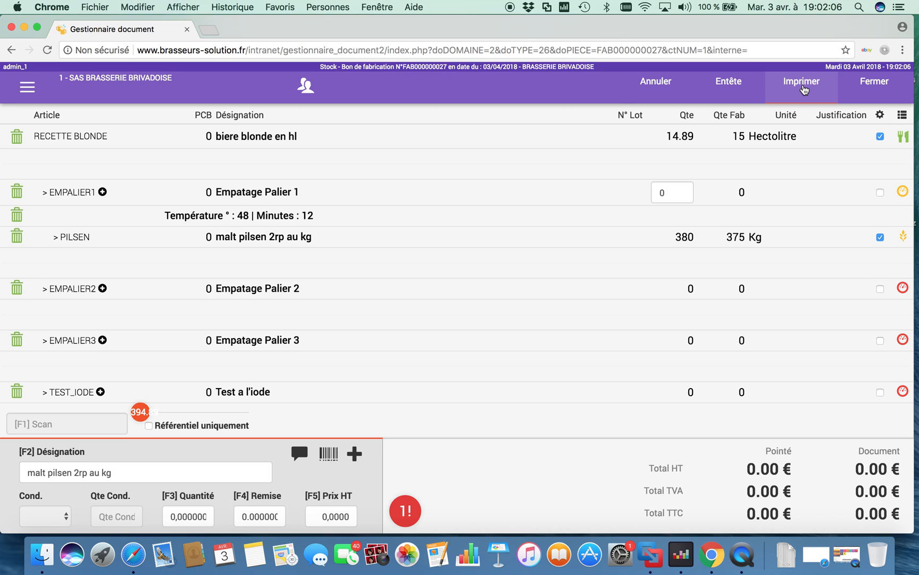
Cancel the whole manufacturing order document and confirm the cancellation
{"action": "left_click", "coordinate": [658, 90]}
{"action": "left_click", "coordinate": [701, 188]}
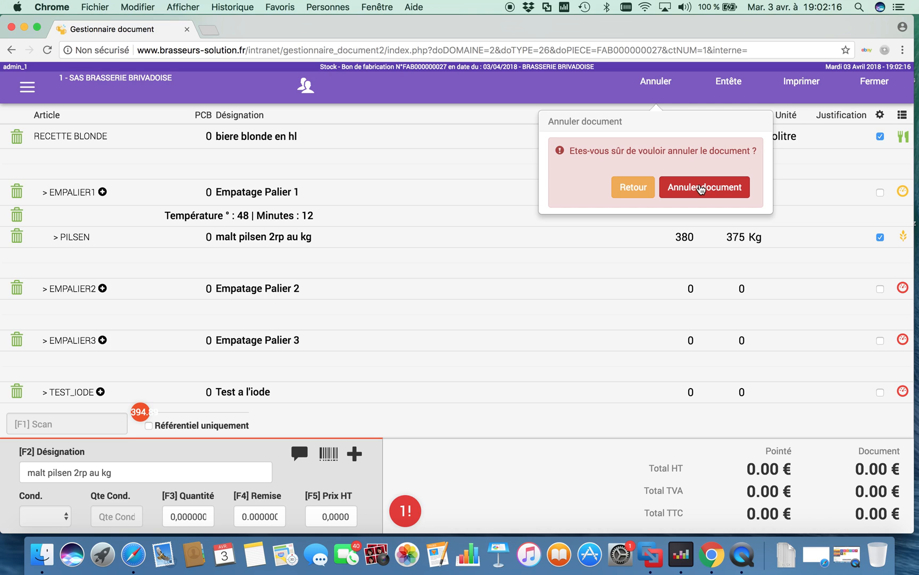